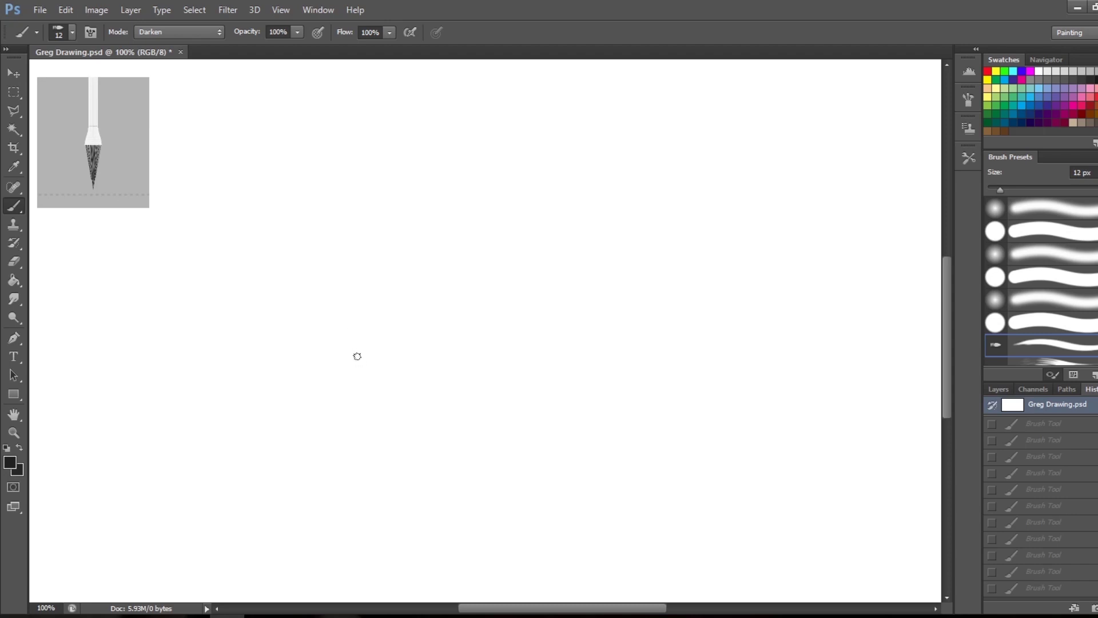
- Draw Greg's big rounded head outline in 12 px black, curving down into the chin
left_click(357, 359)
mouse_move(353, 353)
left_mouse_down()
mouse_move(326, 293)
mouse_move(323, 213)
mouse_move(352, 160)
mouse_move(382, 137)
mouse_move(463, 106)
mouse_move(542, 102)
mouse_move(626, 110)
mouse_move(680, 143)
mouse_move(691, 190)
mouse_move(674, 231)
mouse_move(622, 259)
mouse_move(507, 276)
mouse_move(469, 335)
mouse_move(451, 423)
mouse_move(395, 450)
mouse_move(383, 419)
left_mouse_up()
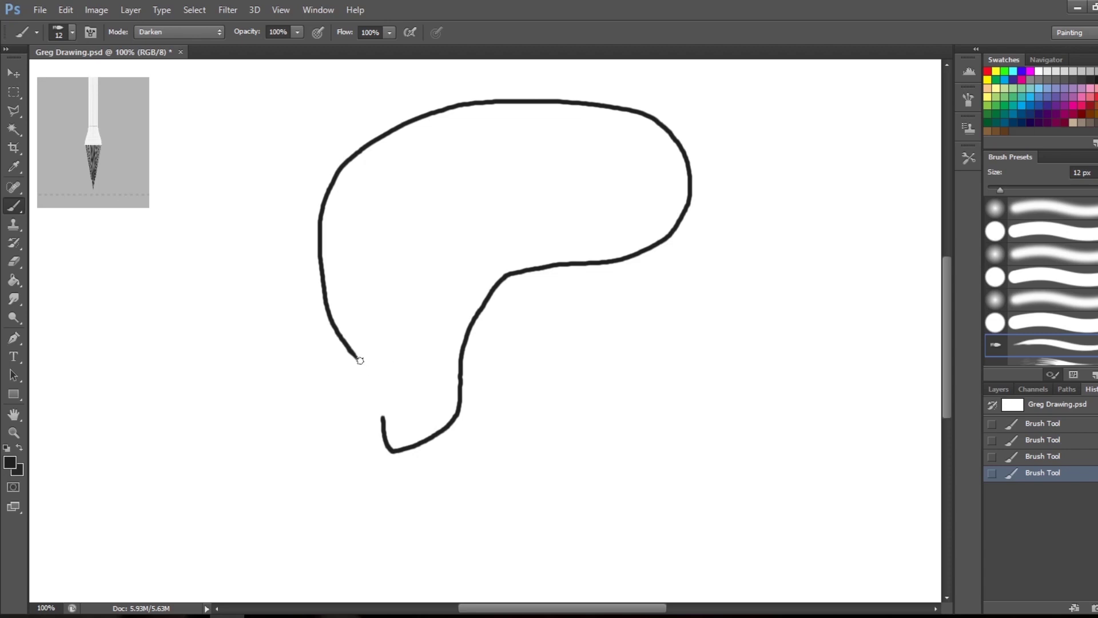
mouse_move(354, 355)
left_mouse_down()
mouse_move(396, 366)
mouse_move(430, 333)
mouse_move(443, 336)
mouse_move(442, 393)
mouse_move(389, 394)
mouse_move(368, 408)
mouse_move(422, 417)
left_mouse_up()
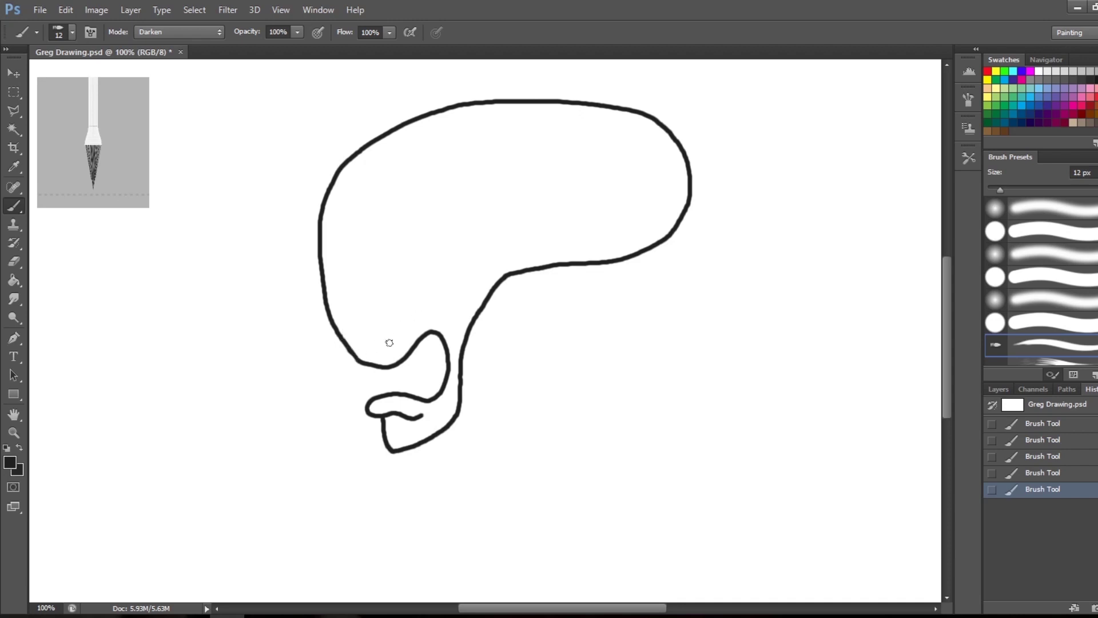
- Brush the curled lower lip, the wavy upper lip and a fang hanging from it
mouse_move(350, 351)
left_mouse_down()
mouse_move(346, 325)
mouse_move(388, 337)
mouse_move(422, 306)
mouse_move(434, 310)
left_mouse_up()
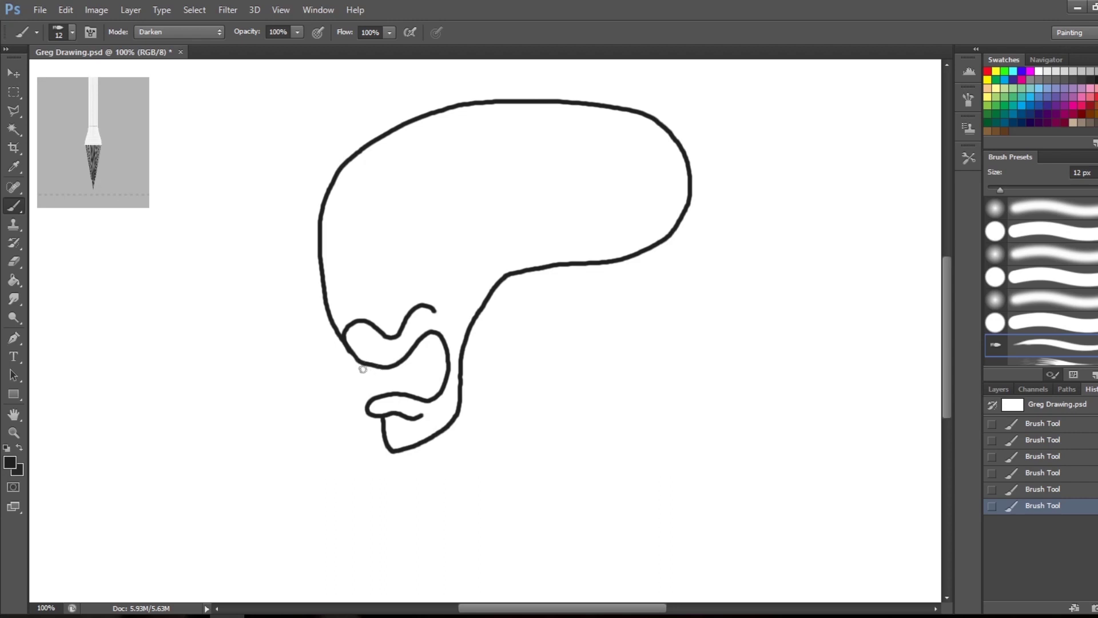
mouse_move(363, 369)
left_mouse_down()
mouse_move(371, 389)
mouse_move(418, 352)
mouse_move(430, 360)
mouse_move(430, 333)
left_mouse_up()
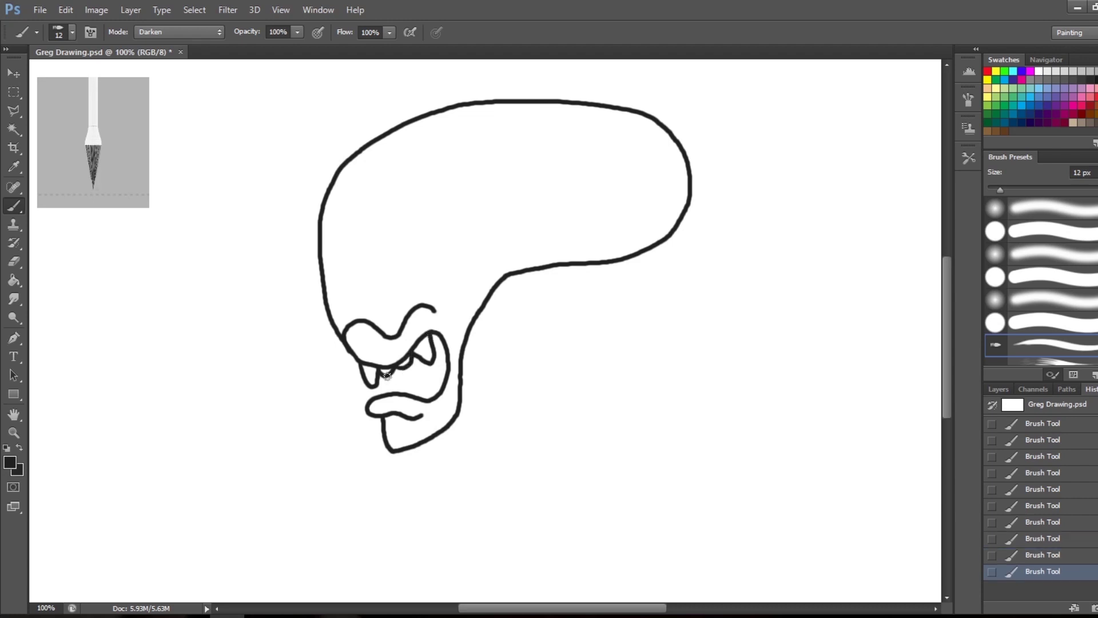
mouse_move(388, 376)
left_mouse_down()
mouse_move(386, 395)
mouse_move(394, 388)
left_mouse_up()
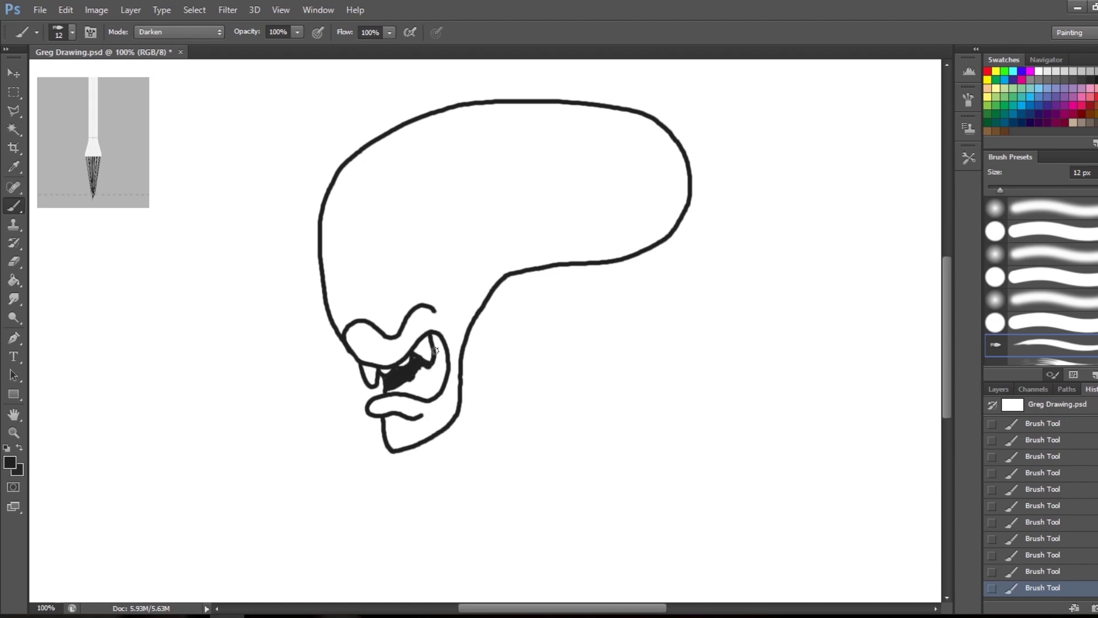
- Paint the mouth interior solid black and draw the first ridge across the head top
left_click_drag(440, 344, 434, 361)
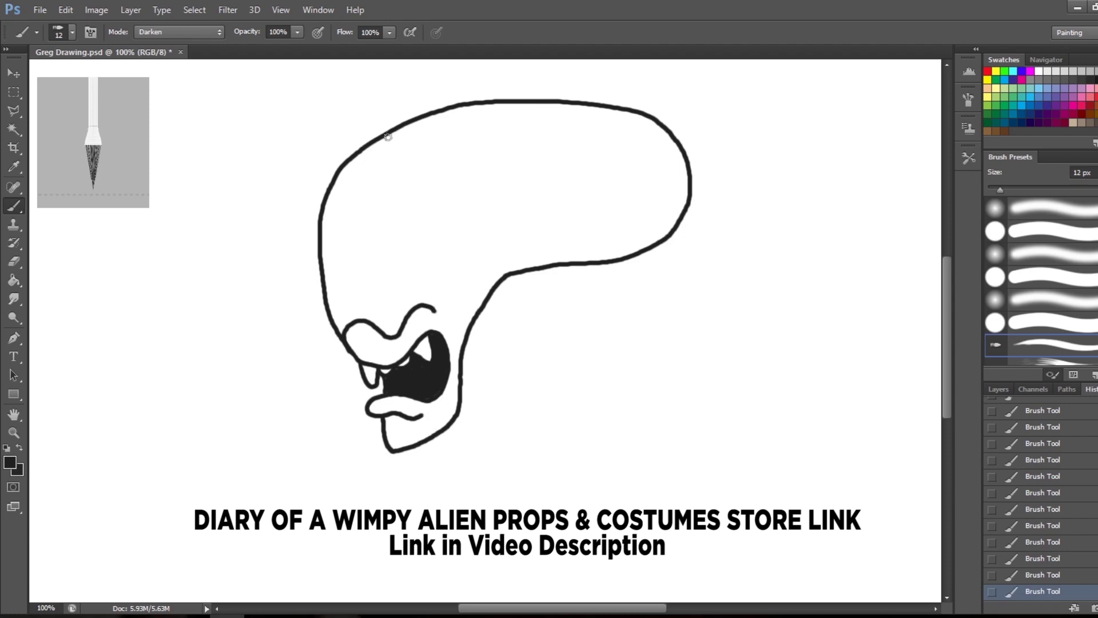
mouse_move(388, 136)
left_mouse_down()
mouse_move(411, 129)
mouse_move(498, 147)
mouse_move(507, 162)
left_mouse_up()
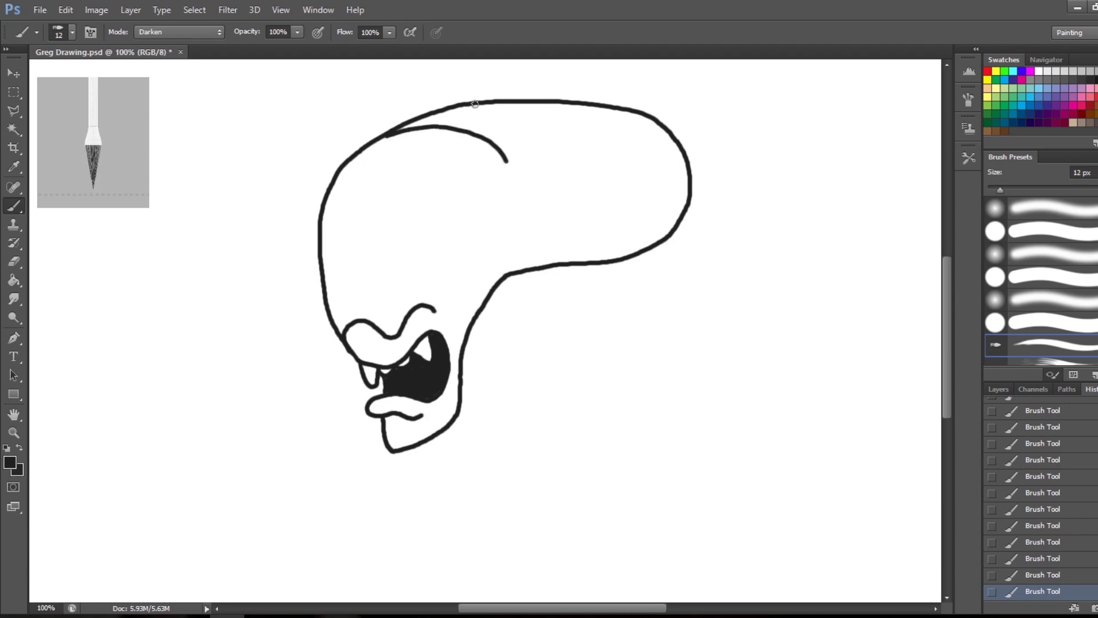
- Add two more head ridges and outline the hooked neck tube running back to the jaw
mouse_move(493, 102)
left_mouse_down()
mouse_move(540, 119)
mouse_move(568, 161)
left_mouse_up()
mouse_move(582, 104)
left_mouse_down()
mouse_move(607, 113)
mouse_move(626, 147)
left_mouse_up()
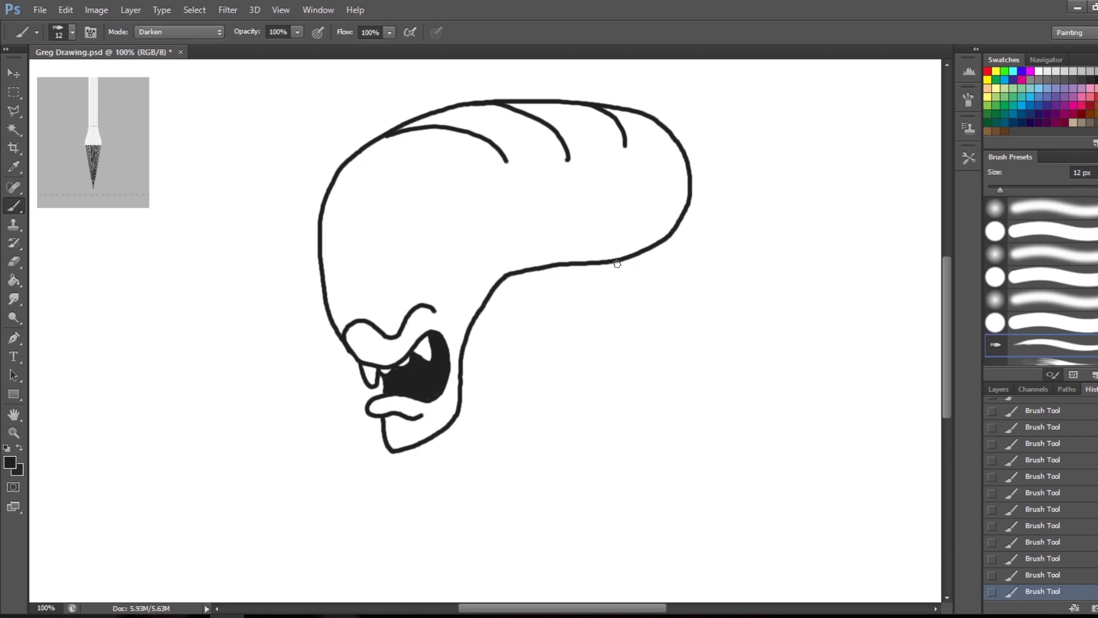
left_click_drag(618, 262, 622, 271)
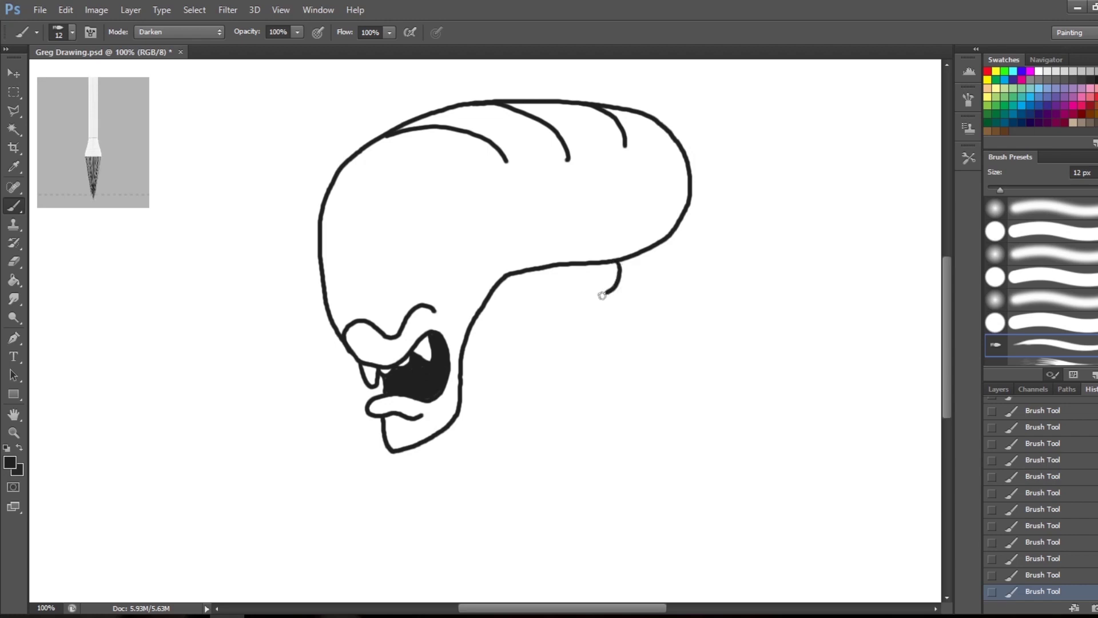
mouse_move(602, 295)
left_mouse_down()
mouse_move(521, 309)
mouse_move(462, 352)
left_mouse_up()
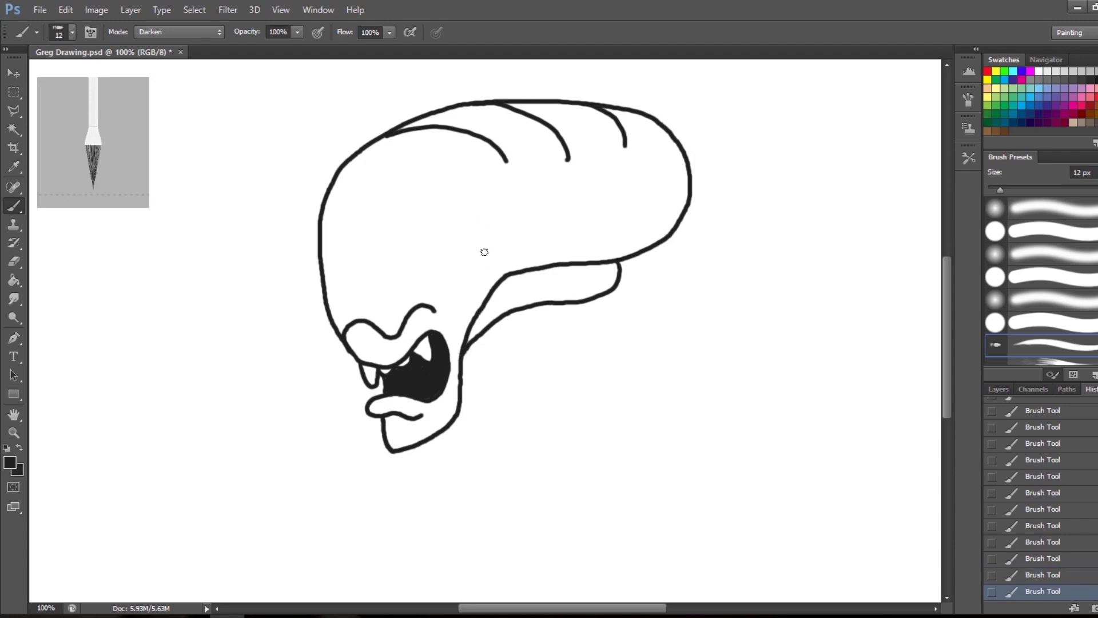
- Draw five ring lines across the neck tube
mouse_move(480, 313)
left_mouse_down()
mouse_move(487, 329)
mouse_move(495, 294)
mouse_move(503, 312)
left_mouse_up()
left_click_drag(510, 274, 523, 307)
left_click_drag(546, 267, 548, 302)
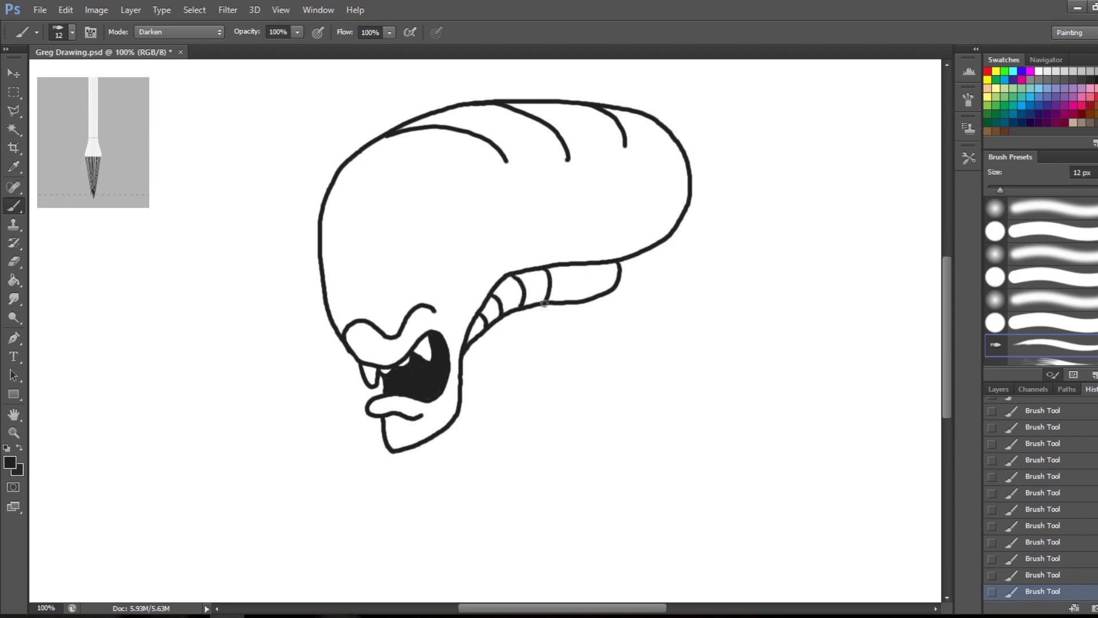
left_click_drag(574, 265, 565, 301)
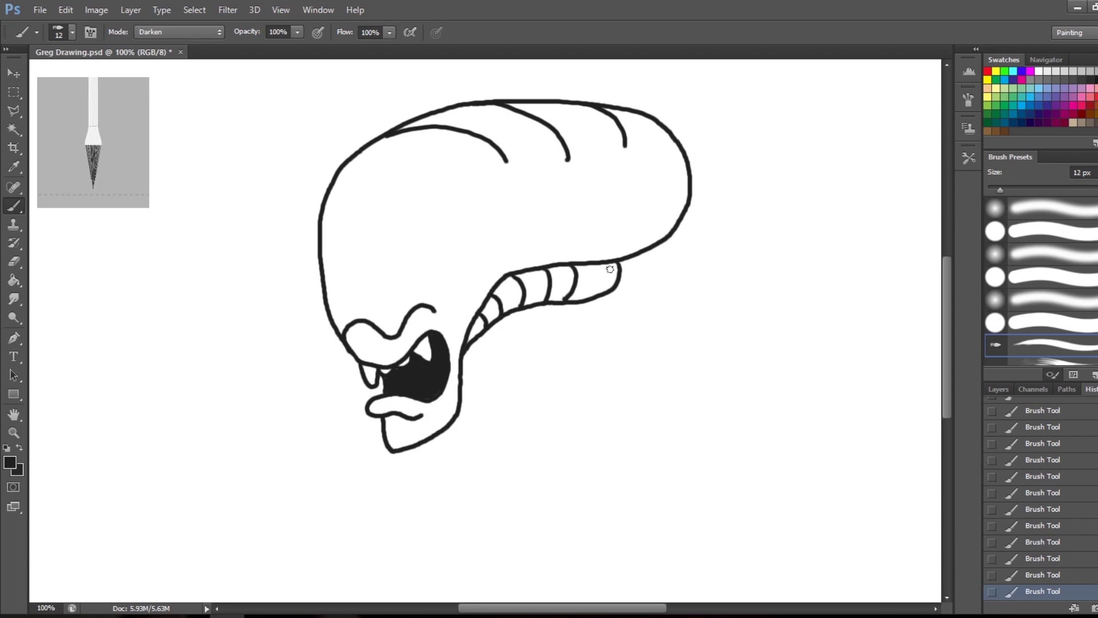
left_click_drag(595, 264, 579, 301)
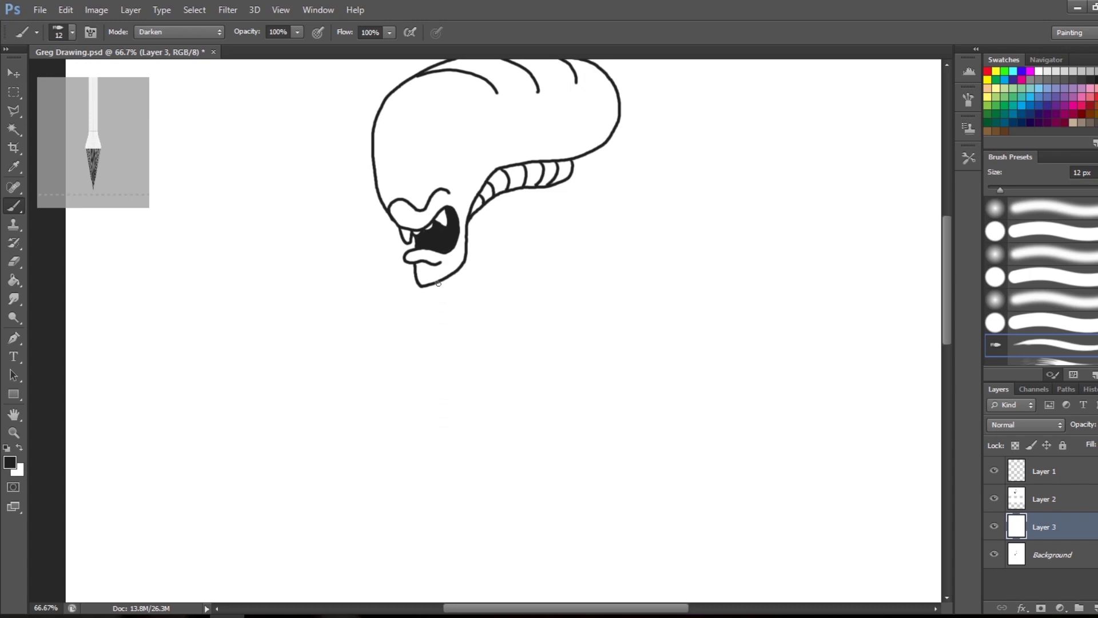
- On Layer 2, draw the long body line and both edges of the hanging arm
key("alt+bracketright")
mouse_move(437, 283)
left_mouse_down()
mouse_move(453, 359)
mouse_move(440, 473)
left_mouse_up()
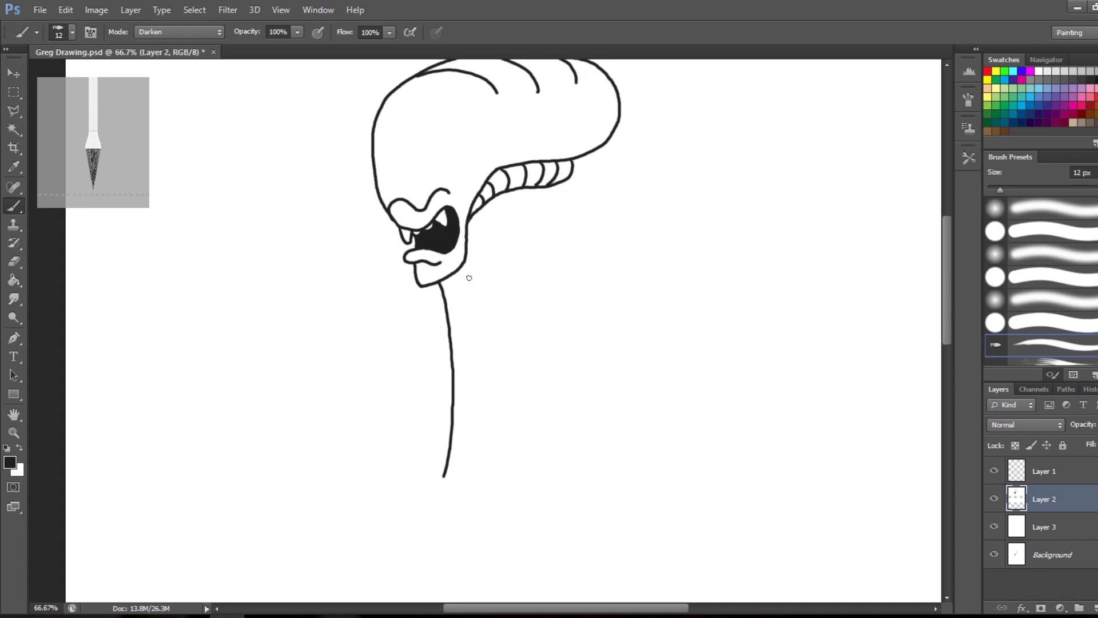
left_click_drag(470, 280, 478, 362)
left_click_drag(469, 280, 501, 366)
- Close the arm with a cuff and draw the two thin forearm lines below it
mouse_move(470, 370)
left_mouse_down()
mouse_move(509, 372)
mouse_move(506, 389)
mouse_move(469, 371)
mouse_move(470, 392)
mouse_move(507, 391)
left_mouse_up()
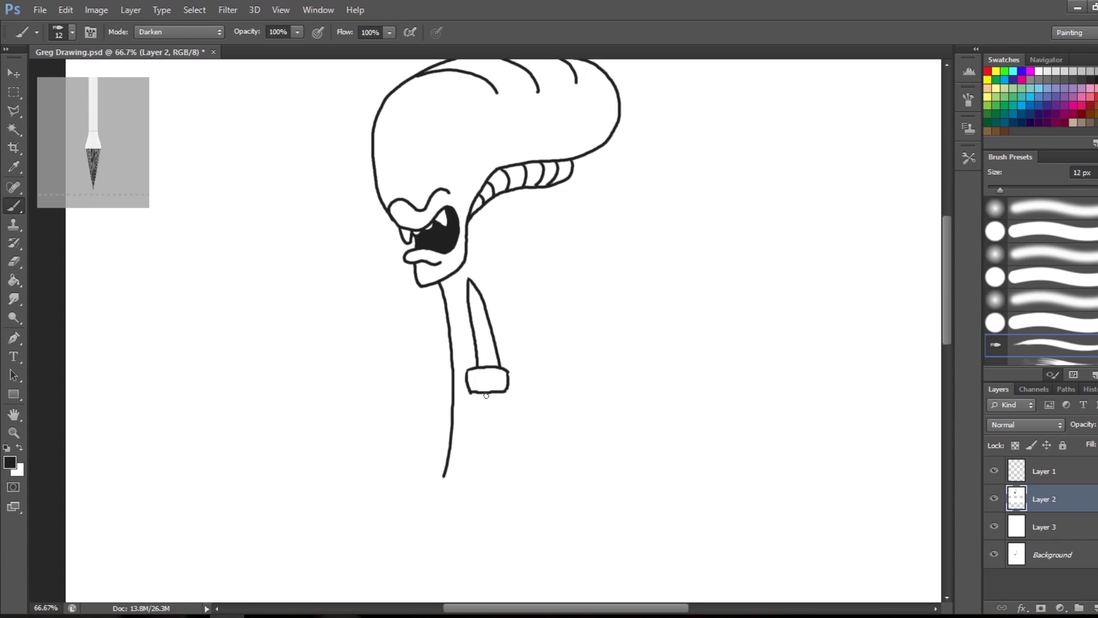
left_click_drag(486, 394, 485, 455)
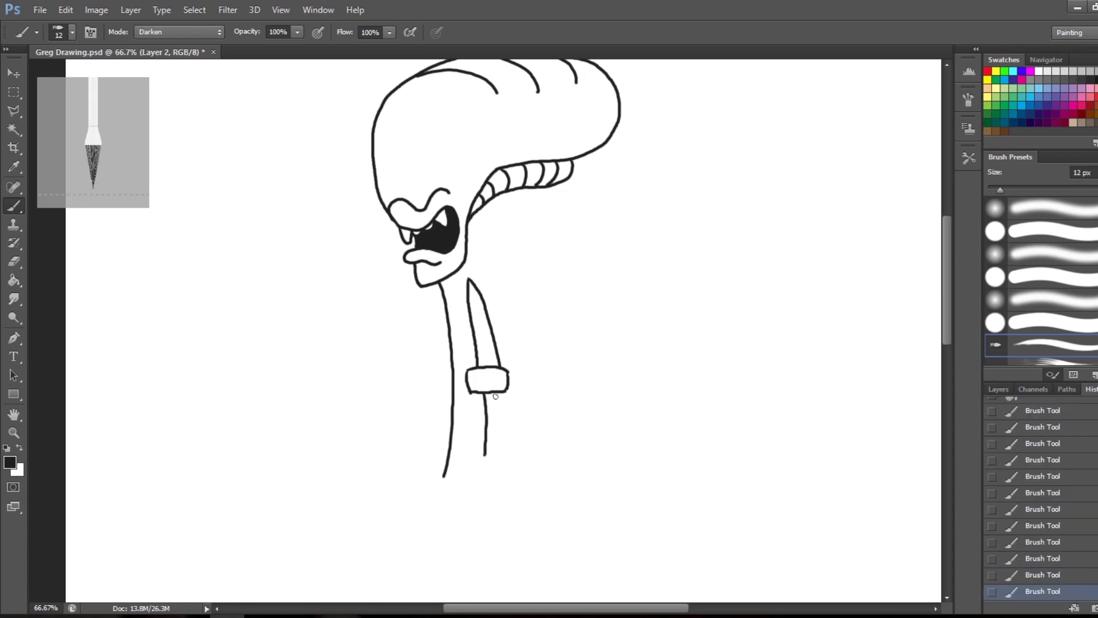
left_click_drag(495, 396, 495, 452)
- Redraw the hand with long clawed fingers and sketch the backpack curve behind the shoulder
mouse_move(485, 455)
left_mouse_down()
mouse_move(458, 483)
mouse_move(487, 473)
left_mouse_up()
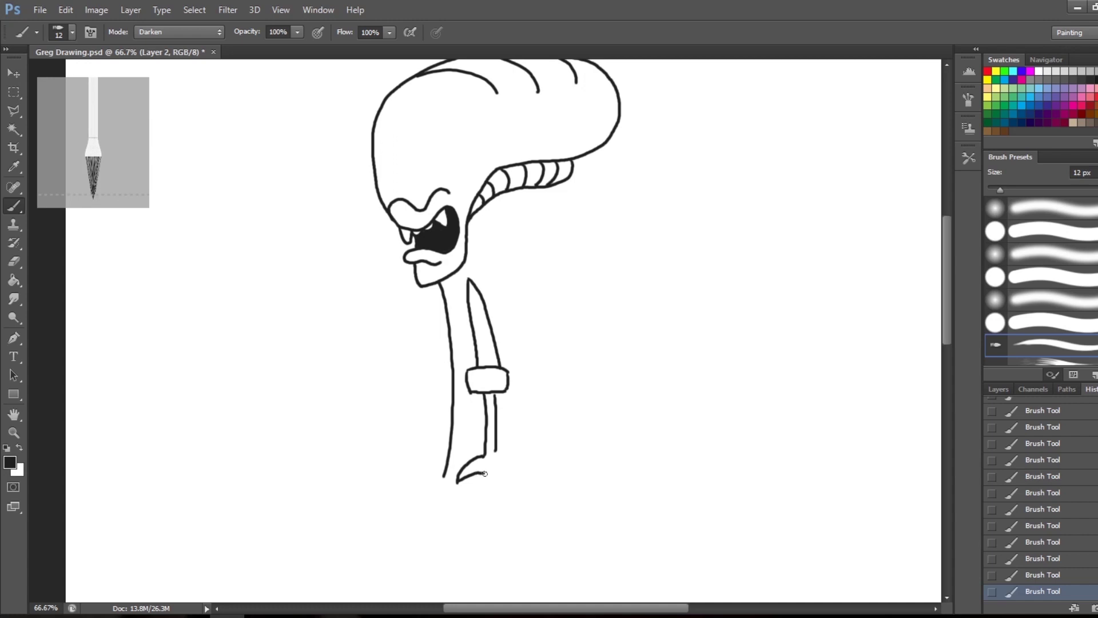
key("ctrl+alt+z")
key("ctrl+alt+z")
key("ctrl+alt+z")
key("ctrl+alt+z")
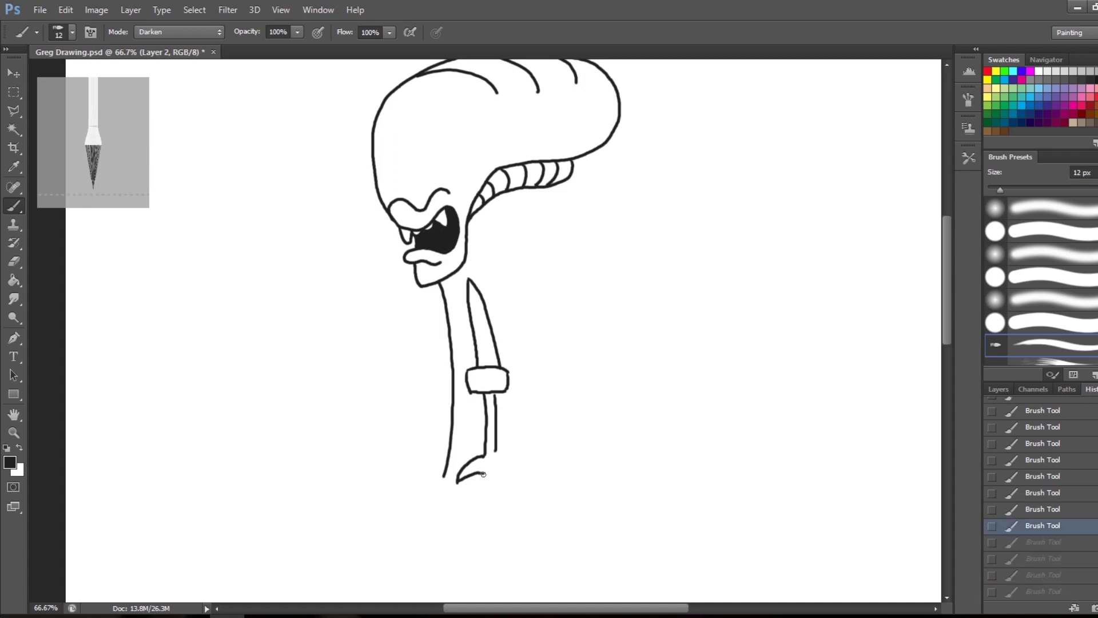
mouse_move(483, 474)
left_mouse_down()
mouse_move(507, 527)
mouse_move(496, 488)
mouse_move(525, 528)
mouse_move(509, 480)
mouse_move(536, 510)
mouse_move(506, 452)
left_mouse_up()
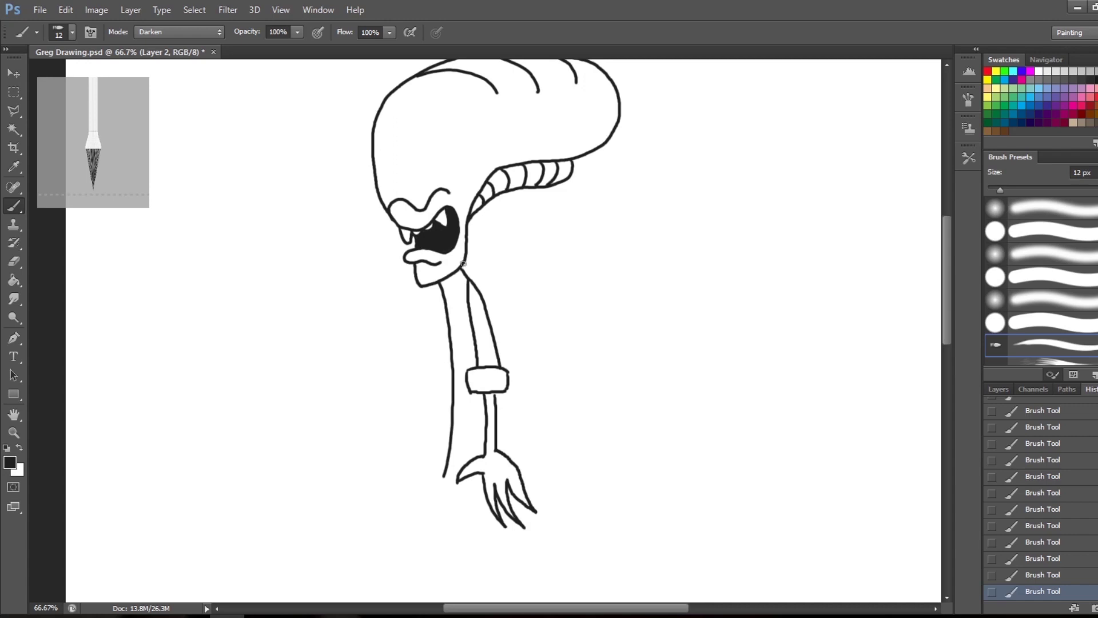
mouse_move(466, 262)
left_mouse_down()
mouse_move(487, 257)
mouse_move(508, 273)
mouse_move(542, 333)
mouse_move(539, 370)
mouse_move(499, 403)
left_mouse_up()
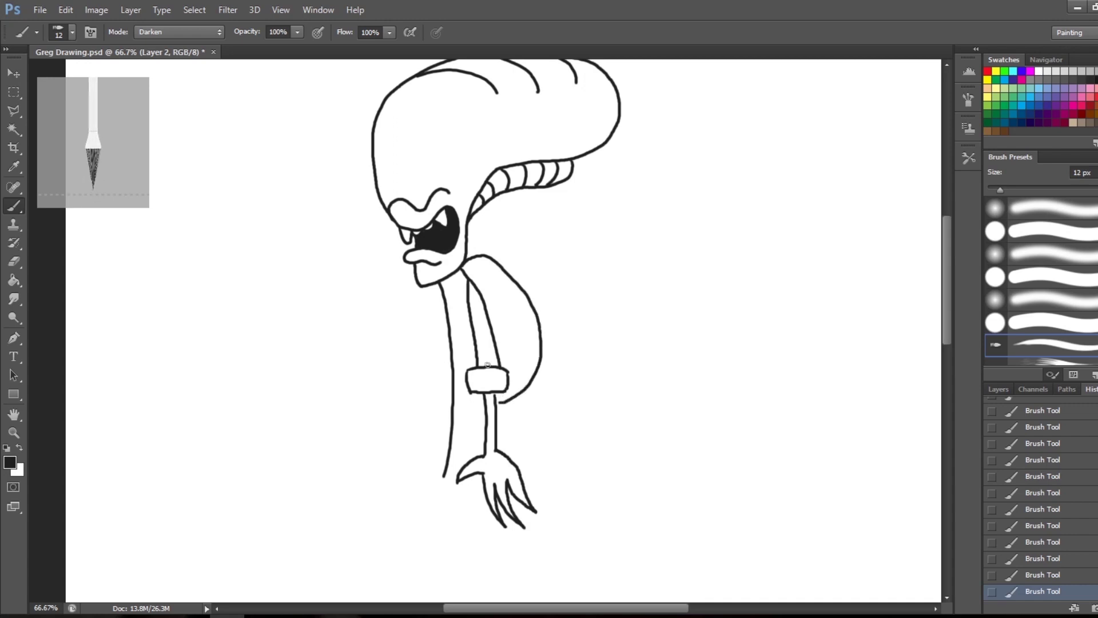
key("ctrl+z")
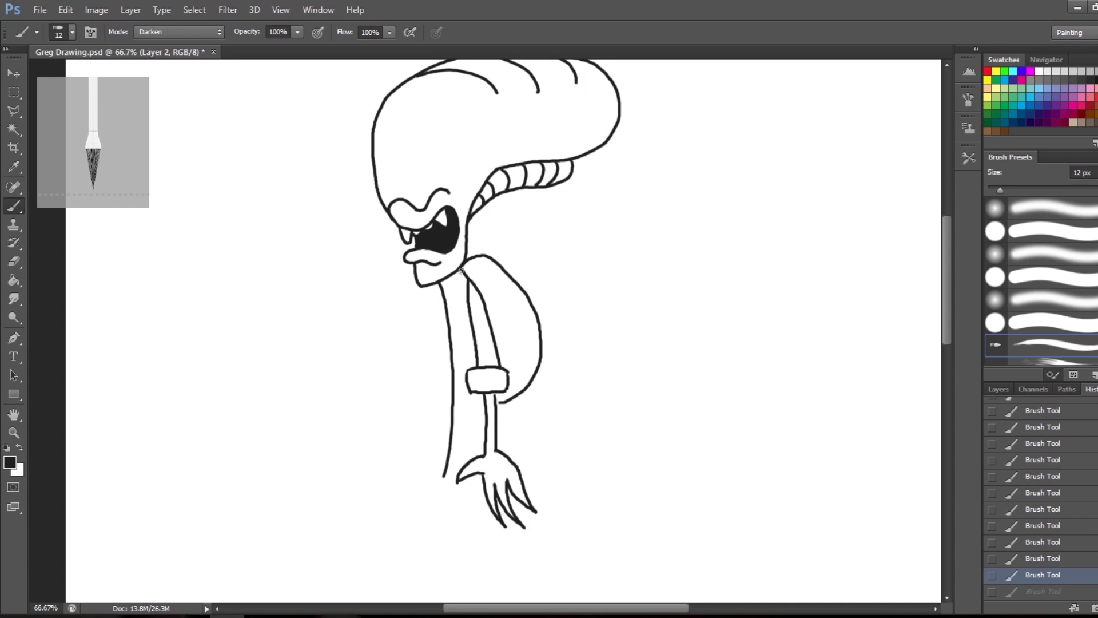
- Redraw the arm's inner line and darken the cuff and backpack edge
mouse_move(461, 270)
left_mouse_down()
mouse_move(457, 307)
mouse_move(475, 339)
left_mouse_up()
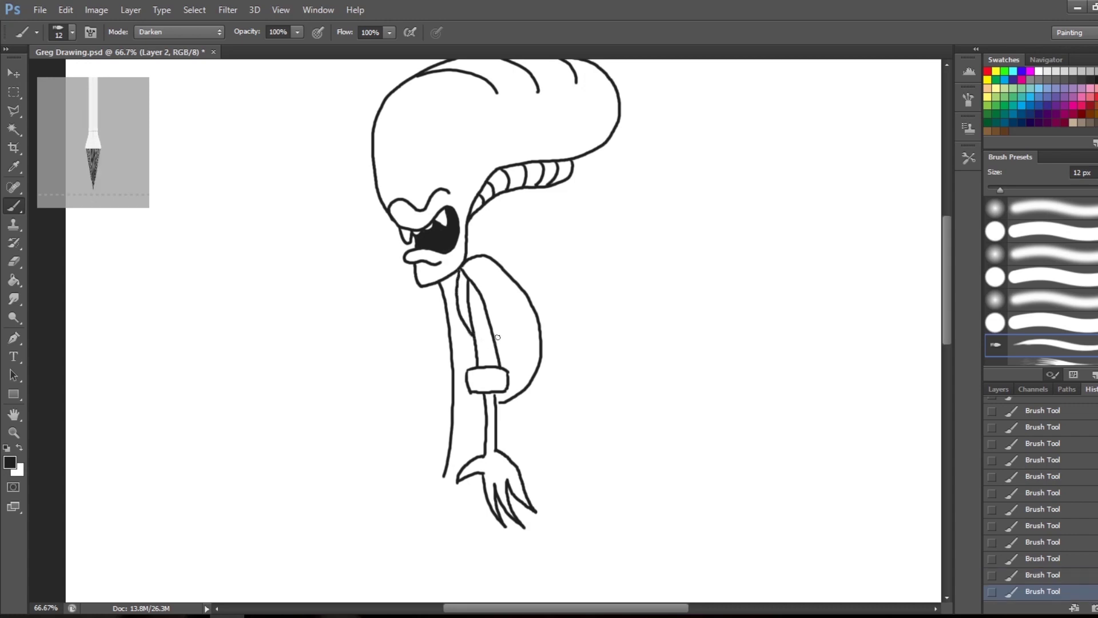
left_click_drag(497, 398, 497, 400)
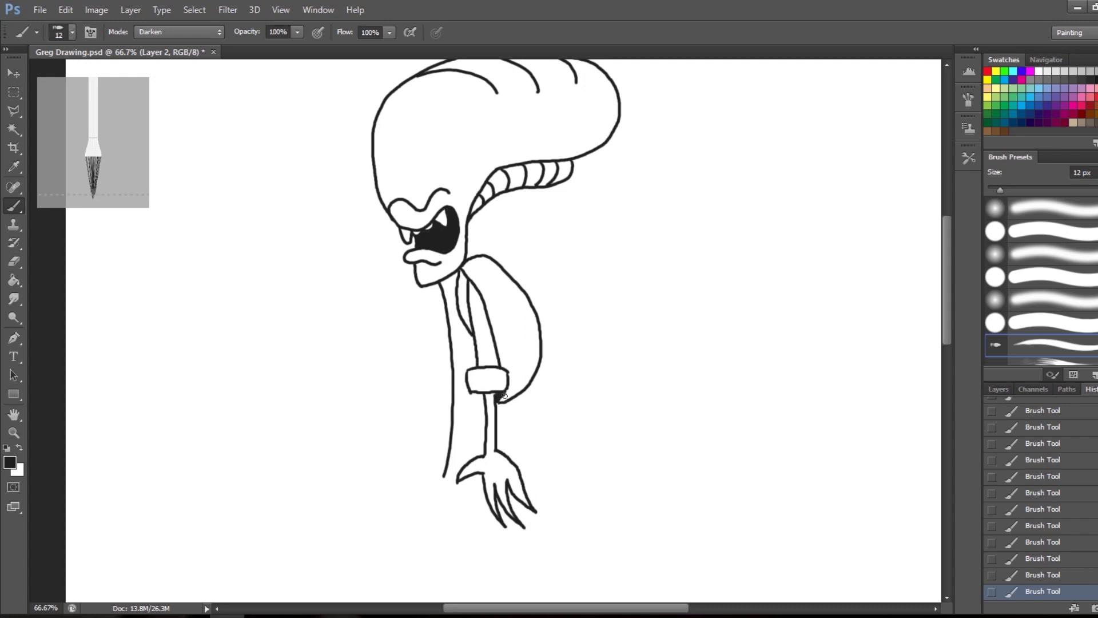
mouse_move(503, 395)
left_mouse_down()
mouse_move(531, 381)
mouse_move(524, 364)
mouse_move(513, 377)
mouse_move(516, 334)
mouse_move(522, 375)
left_mouse_up()
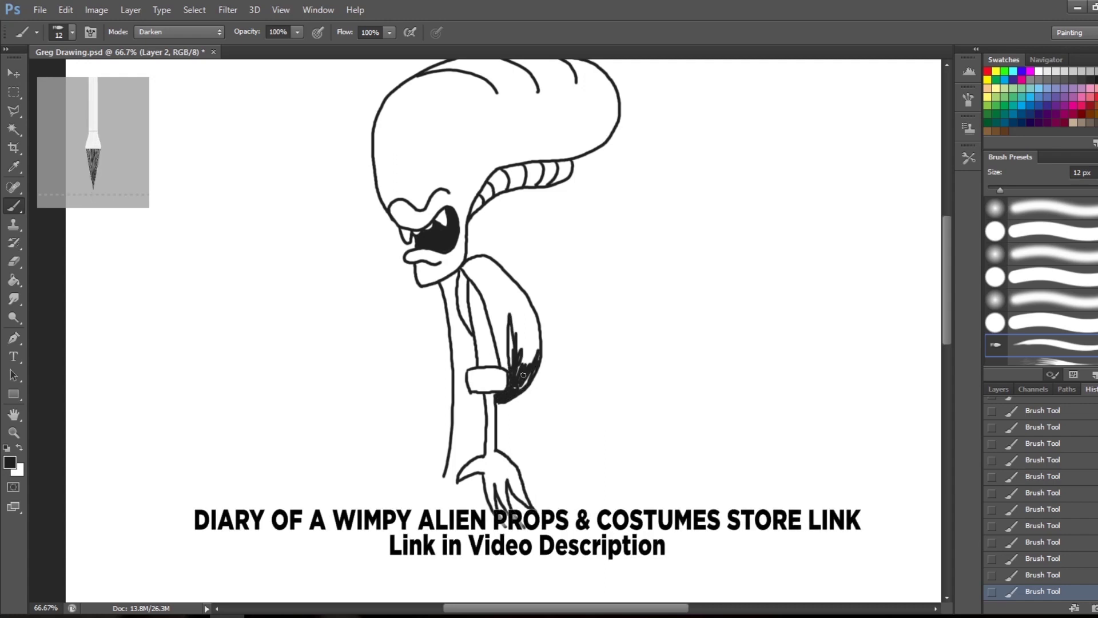
- Raise the brush to 28 px, paint the backpack solid black, then shrink the brush back
left_click(72, 32)
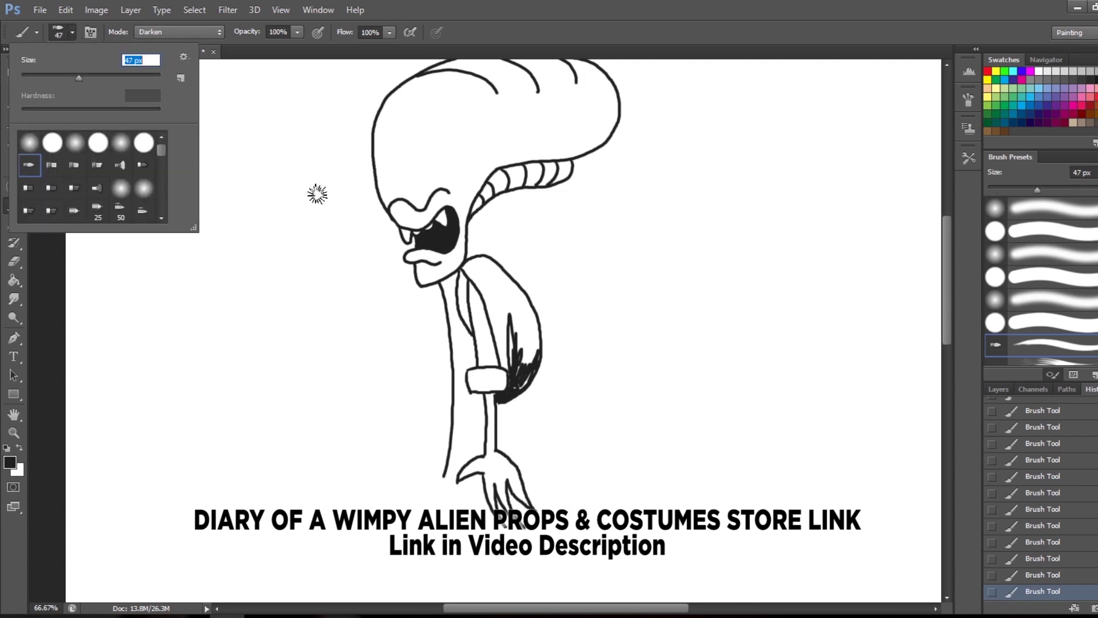
left_click_drag(48, 78, 55, 77)
key("Return")
mouse_move(502, 295)
left_mouse_down()
mouse_move(520, 363)
mouse_move(504, 369)
mouse_move(494, 309)
mouse_move(523, 384)
mouse_move(535, 346)
mouse_move(518, 343)
mouse_move(519, 314)
mouse_move(468, 268)
mouse_move(486, 269)
mouse_move(524, 329)
mouse_move(506, 358)
mouse_move(529, 317)
mouse_move(503, 277)
mouse_move(532, 306)
mouse_move(487, 266)
mouse_move(505, 353)
left_mouse_up()
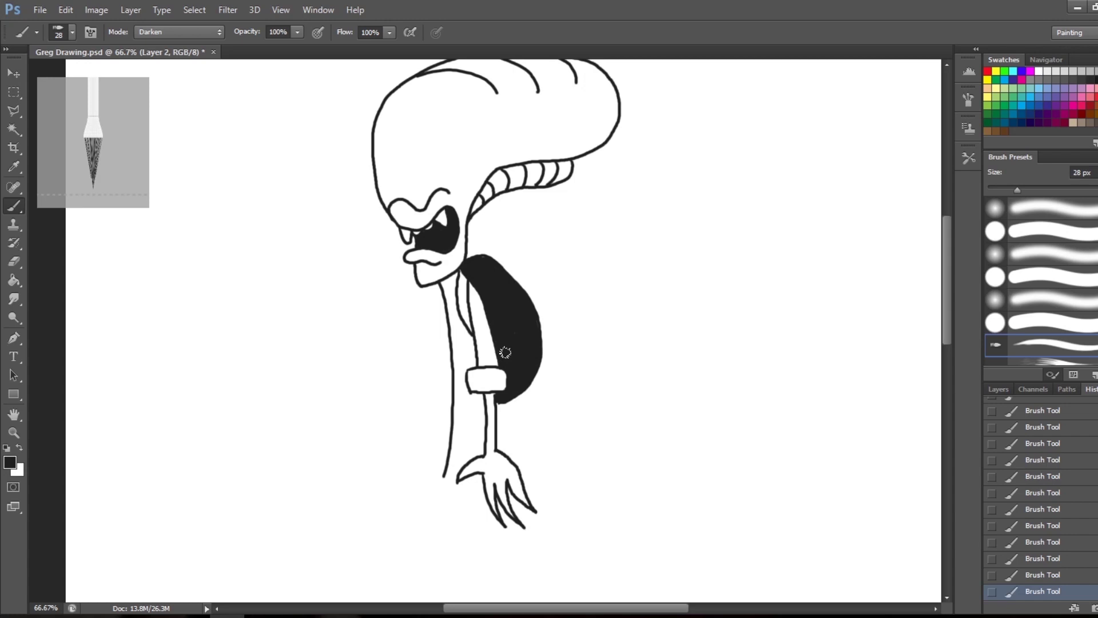
key("bracketleft")
key("bracketleft")
key("bracketleft")
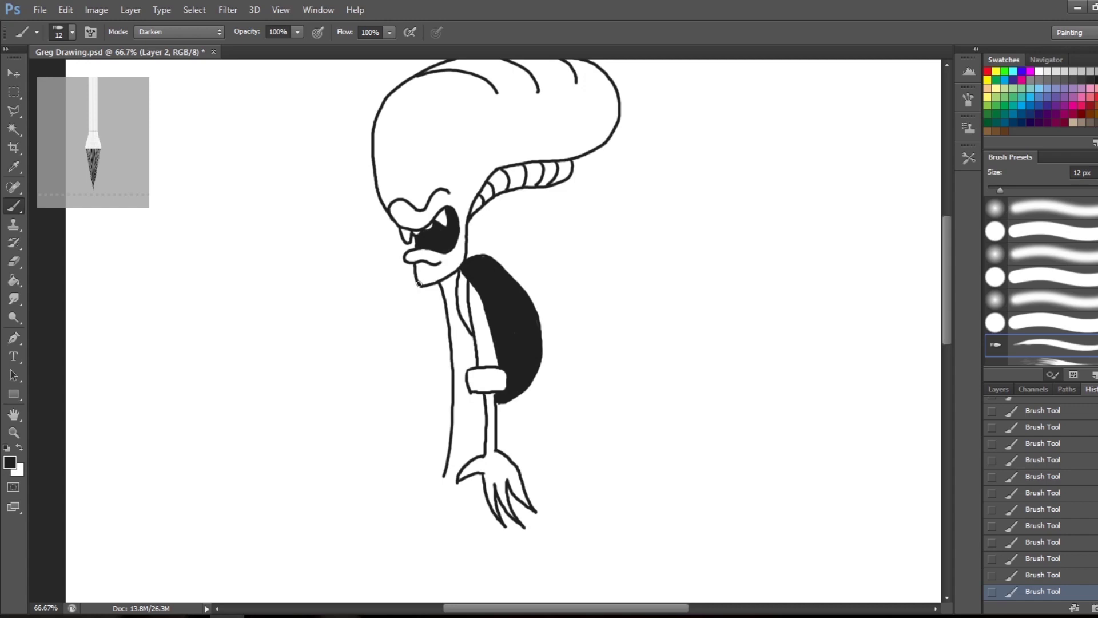
- Draw the second arm reaching left from the neck, with a wrist cuff and curving forearm
left_click_drag(414, 285, 369, 309)
mouse_move(344, 305)
left_mouse_down()
mouse_move(369, 305)
mouse_move(366, 330)
mouse_move(343, 329)
mouse_move(346, 349)
mouse_move(367, 332)
left_mouse_up()
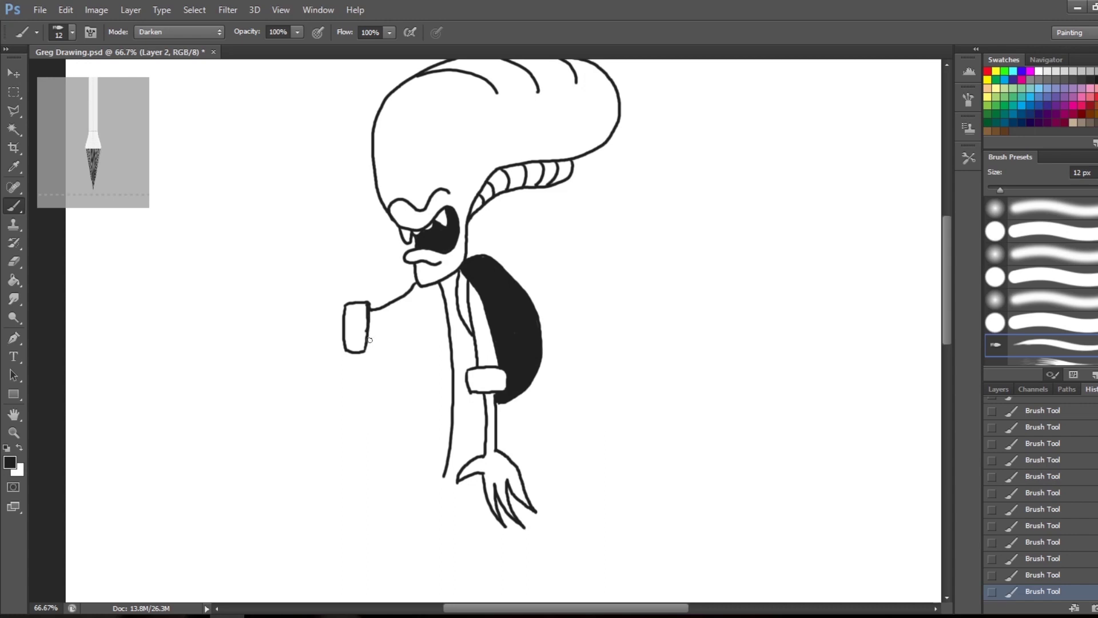
left_click_drag(369, 339, 430, 290)
mouse_move(342, 316)
left_mouse_down()
mouse_move(304, 313)
mouse_move(285, 290)
mouse_move(307, 323)
mouse_move(346, 329)
left_mouse_up()
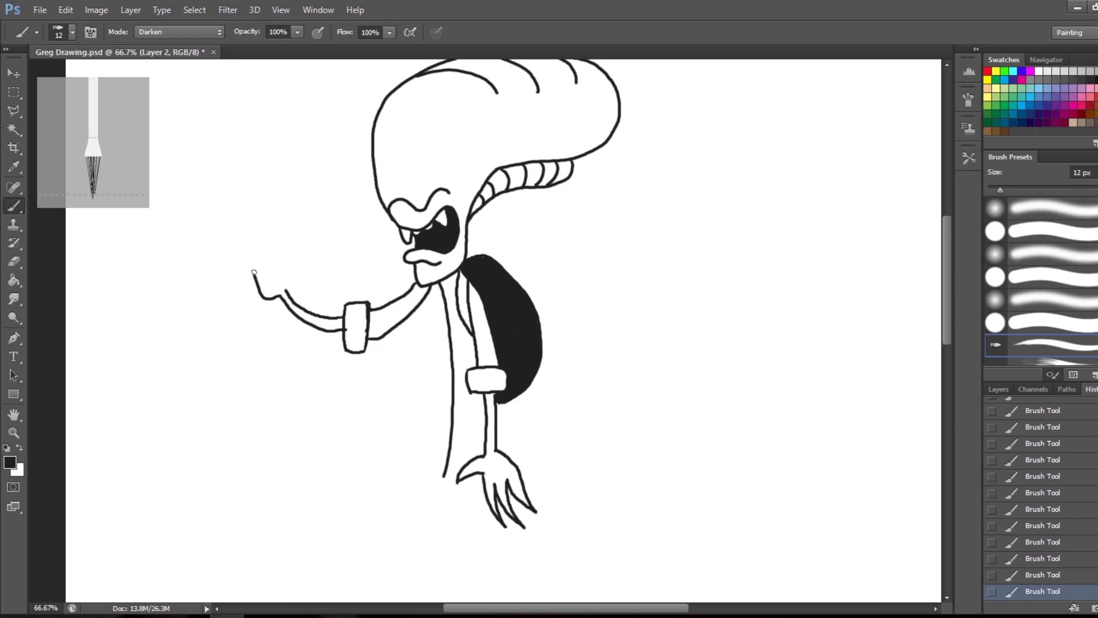
- Draw the waving hand's clawed fingers and join the body line's bottom to the lower hand
mouse_move(231, 247)
left_mouse_down()
mouse_move(269, 267)
mouse_move(230, 231)
mouse_move(240, 225)
mouse_move(280, 259)
mouse_move(256, 221)
mouse_move(275, 221)
mouse_move(292, 270)
mouse_move(313, 272)
mouse_move(317, 259)
mouse_move(322, 269)
mouse_move(285, 292)
left_mouse_up()
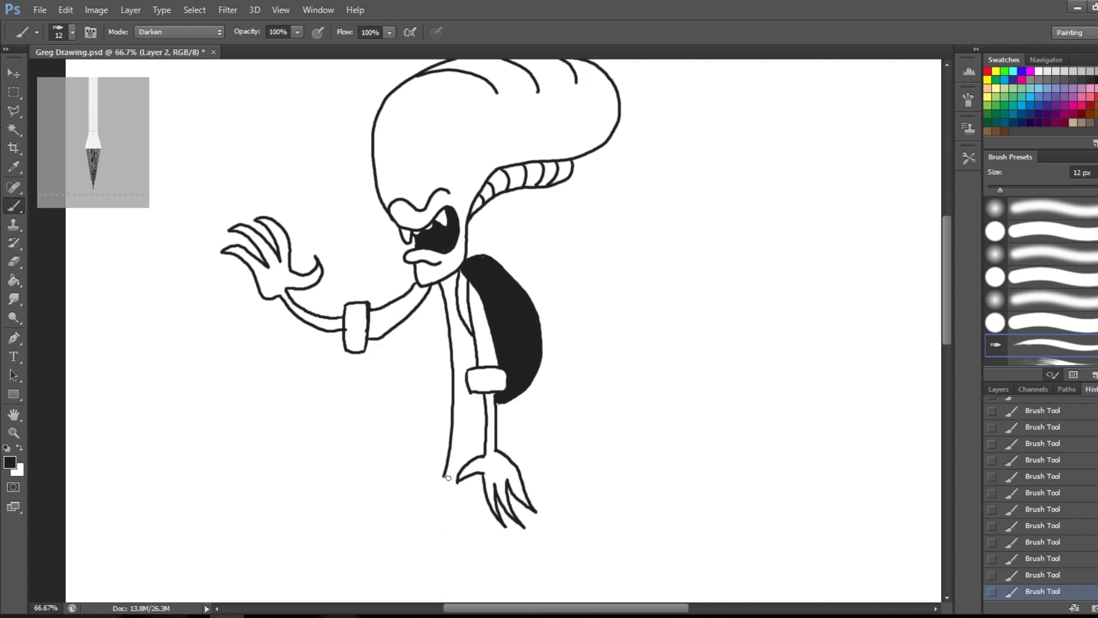
left_click_drag(448, 478, 465, 478)
- Draw two long, thin leg outlines with small flat feet below the body
mouse_move(698, 407)
left_mouse_down()
mouse_move(686, 412)
mouse_move(714, 260)
mouse_move(702, 169)
left_mouse_up()
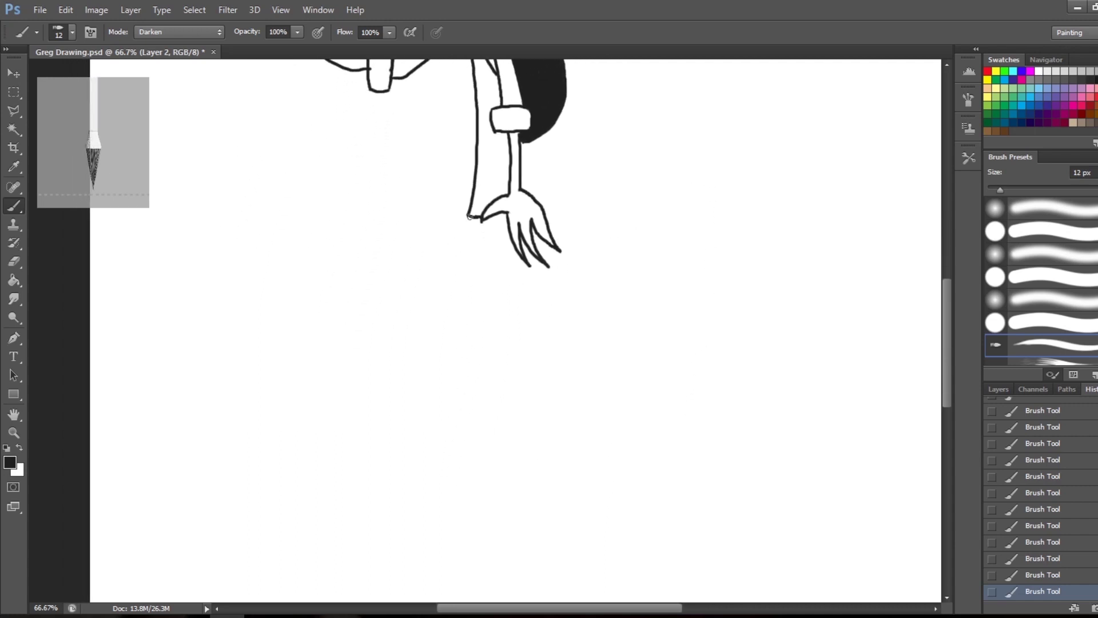
mouse_move(469, 217)
left_mouse_down()
mouse_move(436, 508)
mouse_move(458, 509)
mouse_move(464, 337)
mouse_move(484, 240)
mouse_move(495, 241)
mouse_move(505, 489)
mouse_move(509, 504)
mouse_move(535, 505)
left_mouse_up()
key("ctrl+z")
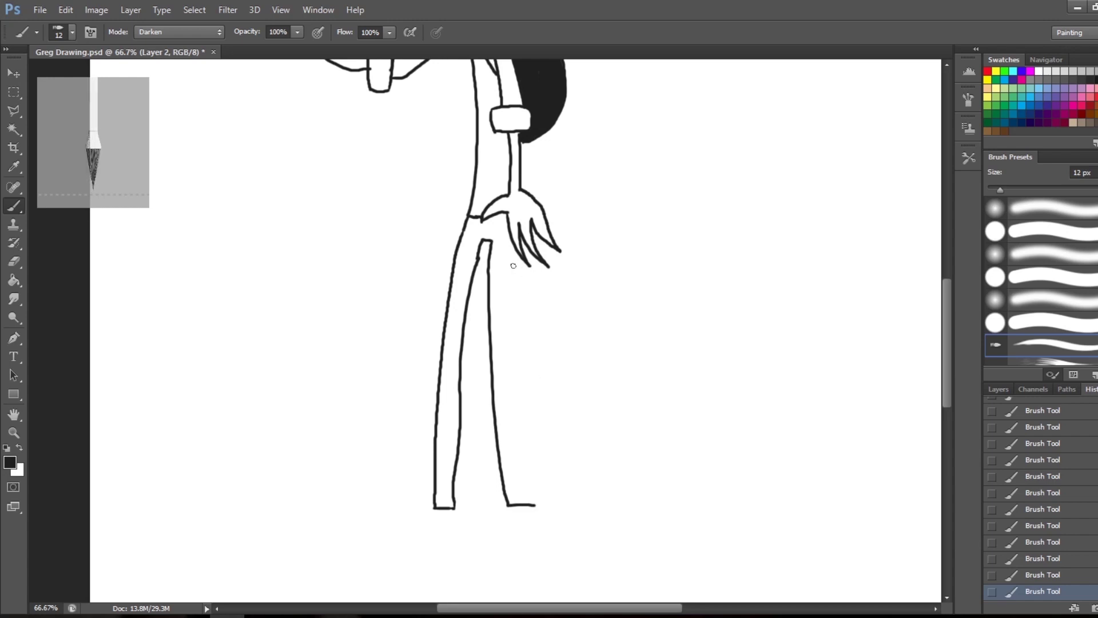
mouse_move(514, 246)
left_mouse_down()
mouse_move(511, 367)
mouse_move(538, 492)
left_mouse_up()
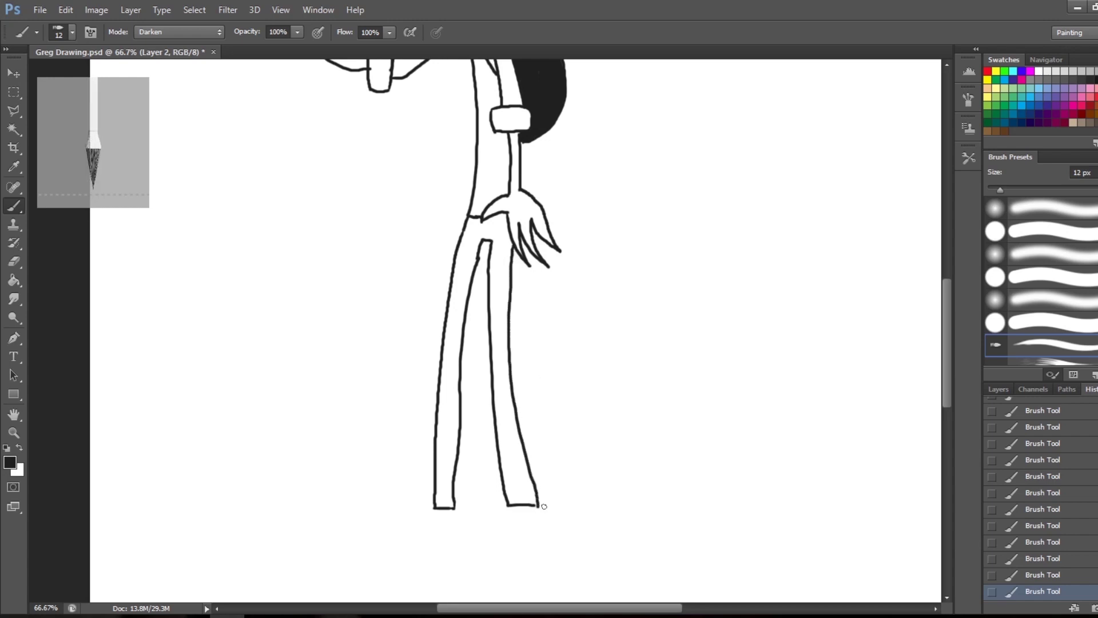
- Undo the last stroke and draw a rounded oval shoe under each of Greg's legs
key("ctrl+z")
scroll(629, 430, "down", 2)
scroll(629, 430, "left", 1)
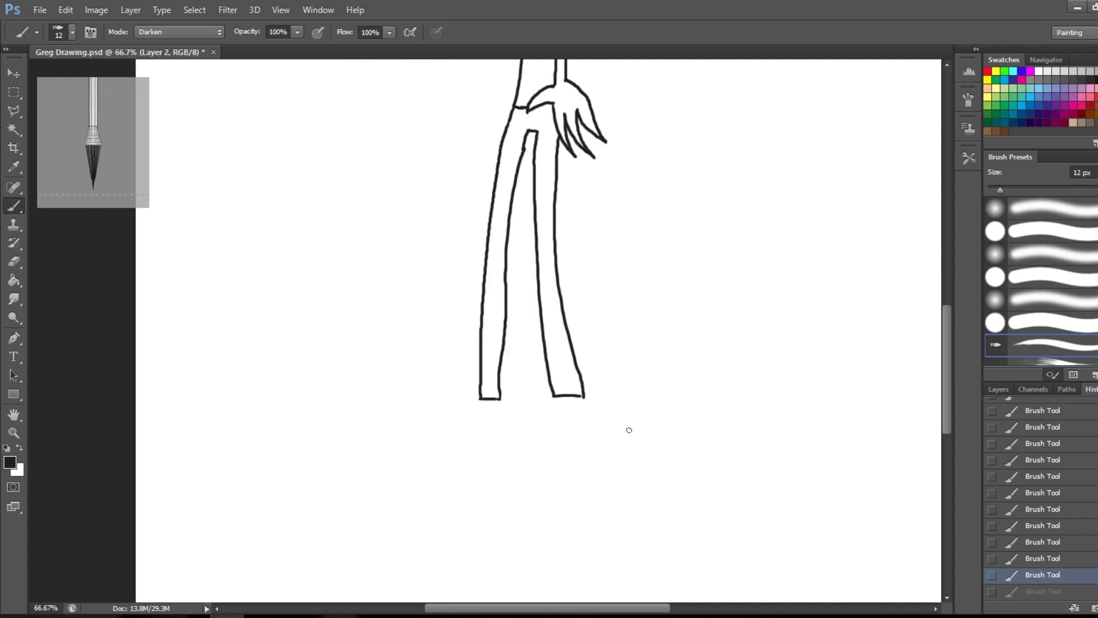
mouse_move(603, 422)
left_mouse_down()
mouse_move(587, 403)
mouse_move(559, 397)
mouse_move(518, 432)
mouse_move(518, 442)
mouse_move(559, 453)
mouse_move(603, 426)
left_mouse_up()
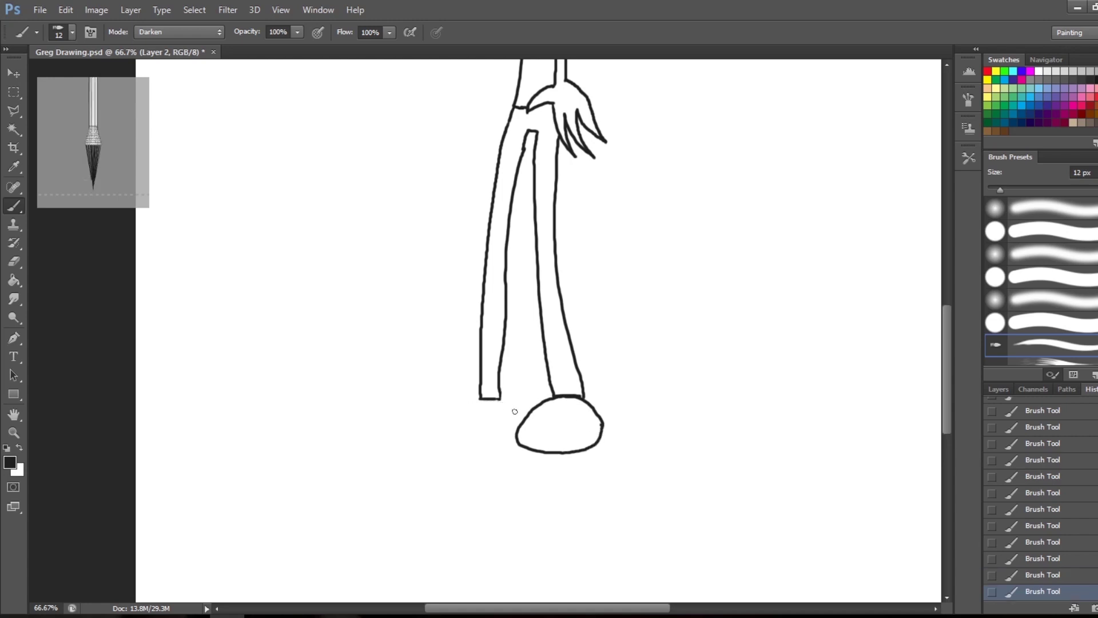
mouse_move(523, 417)
left_mouse_down()
mouse_move(470, 405)
mouse_move(443, 436)
mouse_move(453, 449)
mouse_move(516, 437)
left_mouse_up()
left_click_drag(947, 335, 947, 313)
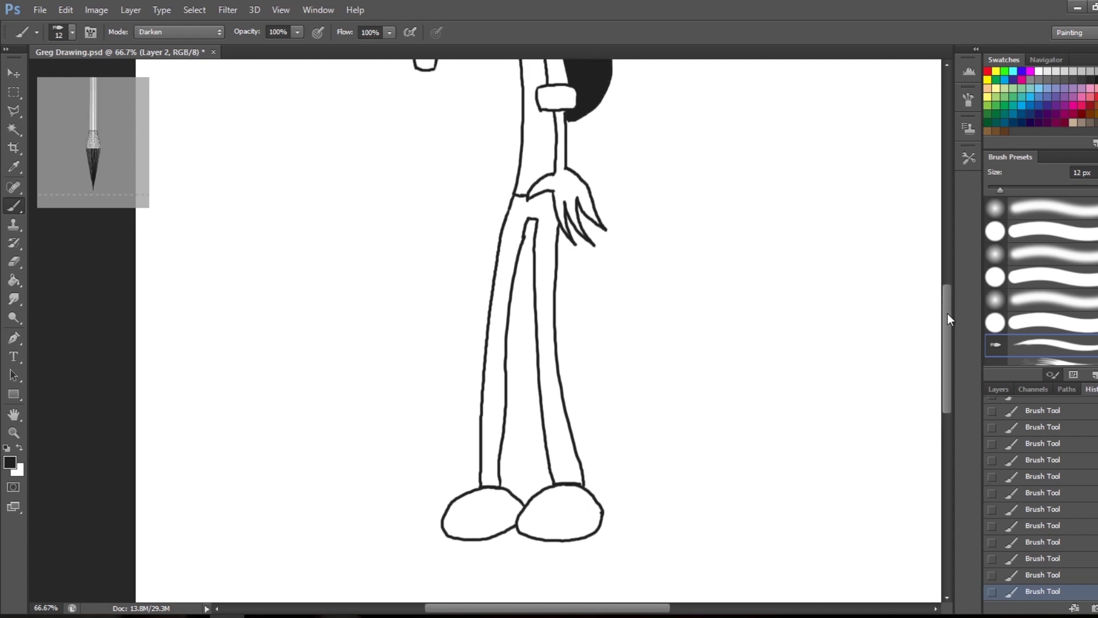
key("bracketright")
key("bracketright")
- Paint solid black inside the left and right leg outlines with the 30 px brush
mouse_move(484, 479)
left_mouse_down()
mouse_move(493, 483)
mouse_move(489, 403)
mouse_move(493, 487)
mouse_move(507, 272)
mouse_move(478, 403)
left_mouse_up()
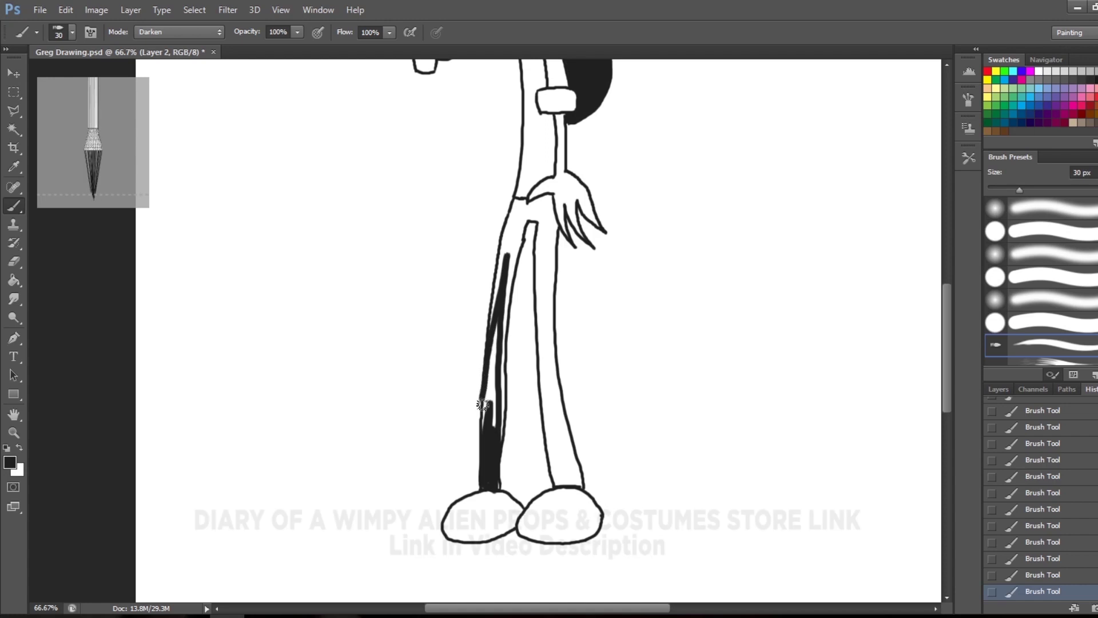
mouse_move(501, 324)
left_mouse_down()
mouse_move(495, 425)
mouse_move(519, 234)
mouse_move(493, 303)
mouse_move(505, 228)
mouse_move(504, 245)
mouse_move(519, 236)
mouse_move(500, 267)
mouse_move(549, 199)
mouse_move(551, 212)
mouse_move(522, 202)
mouse_move(507, 262)
mouse_move(523, 203)
mouse_move(502, 349)
mouse_move(502, 468)
mouse_move(504, 217)
mouse_move(486, 360)
mouse_move(490, 467)
left_mouse_up()
mouse_move(545, 218)
left_mouse_down()
mouse_move(543, 272)
mouse_move(556, 225)
mouse_move(542, 366)
mouse_move(553, 313)
mouse_move(548, 393)
mouse_move(551, 371)
mouse_move(543, 379)
mouse_move(556, 478)
mouse_move(559, 387)
mouse_move(560, 451)
mouse_move(563, 436)
mouse_move(574, 478)
left_mouse_up()
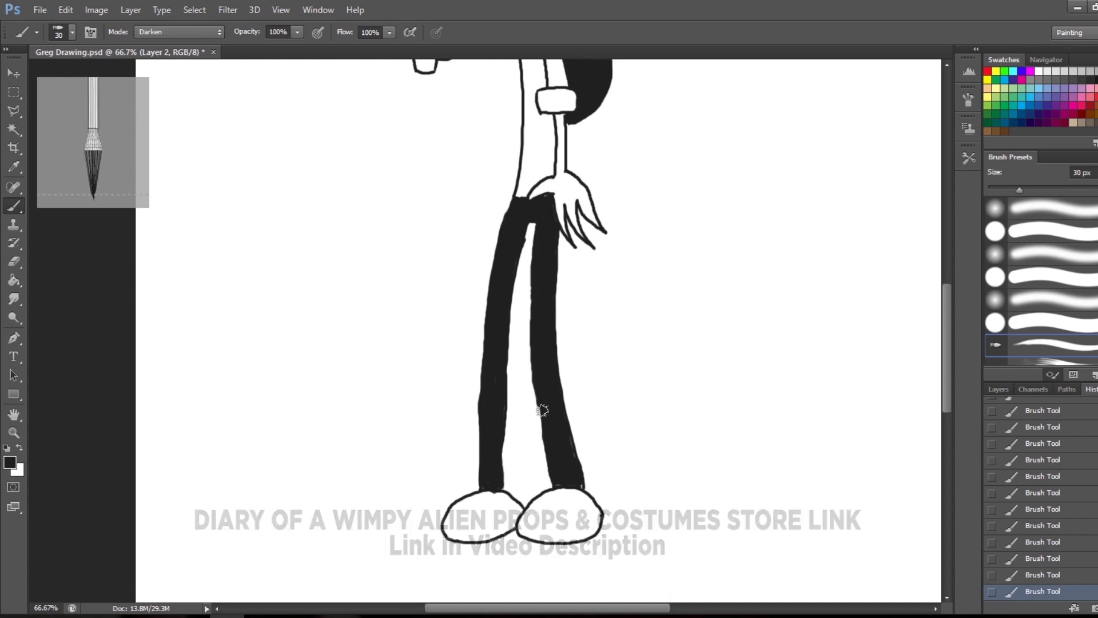
left_click_drag(585, 196, 606, 350)
- Zoom out to 33.3% to see Greg's entire figure
key("ctrl+minus")
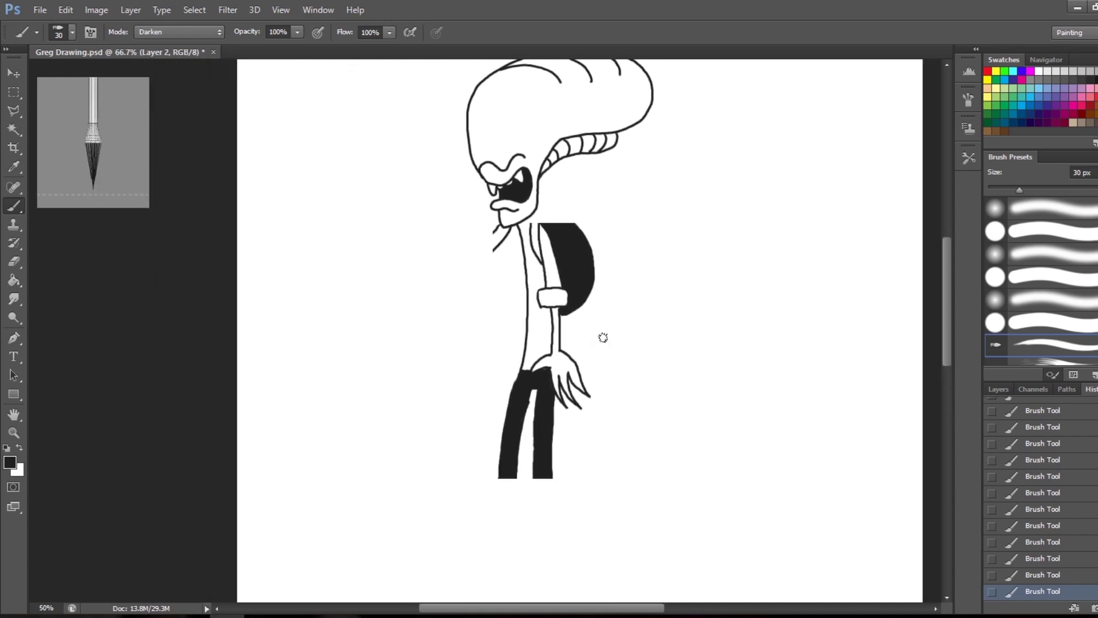
key("ctrl+minus")
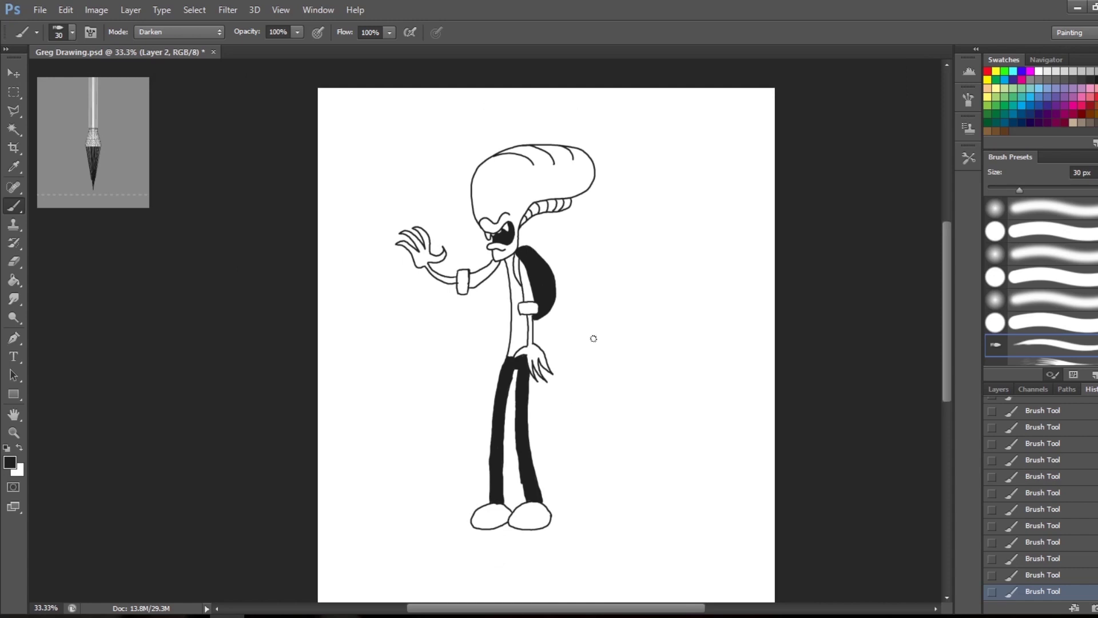